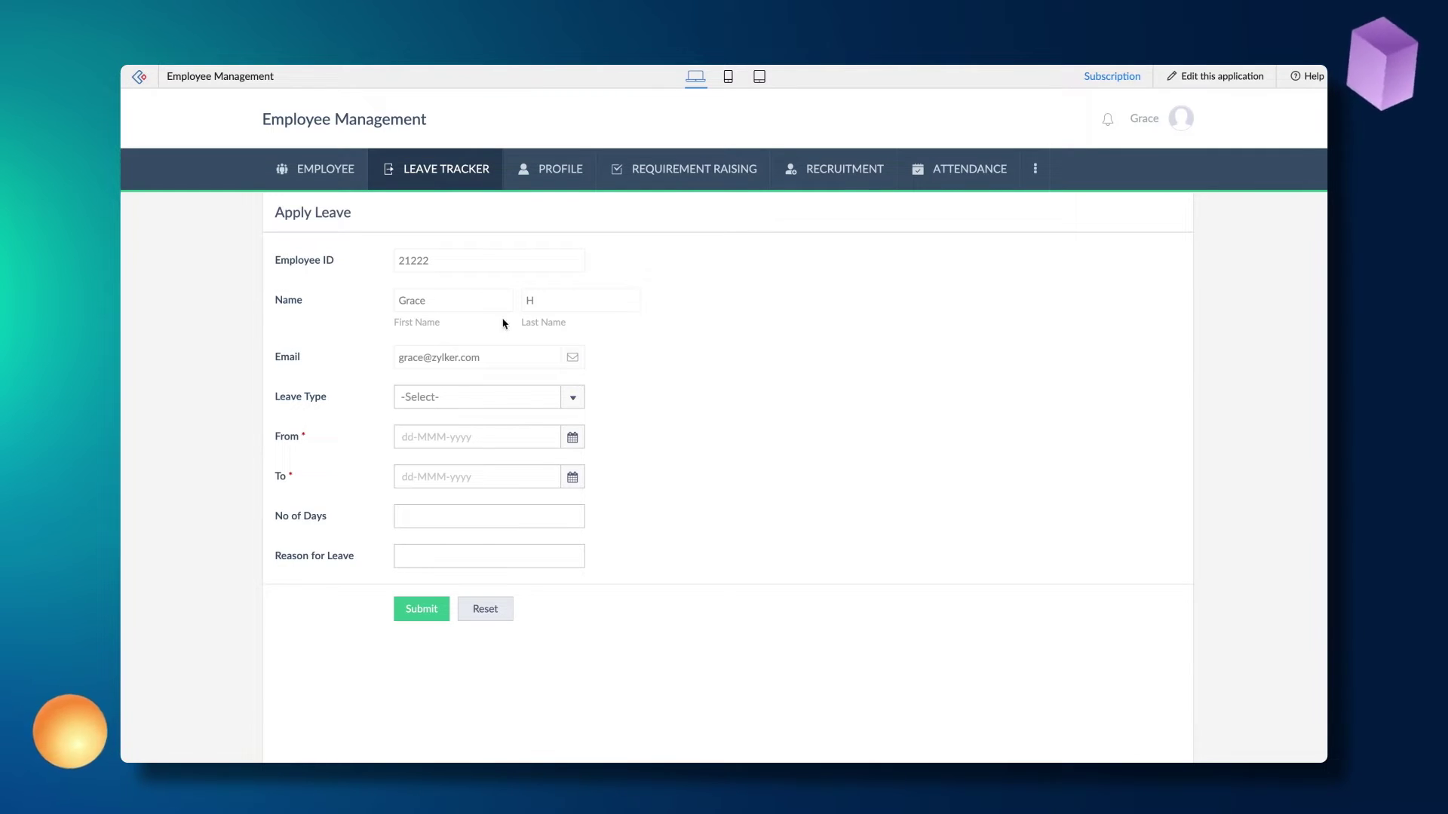
Step: View the Current Year Leaves report chart, then open the Employee Management app in the builder
{"action": "mouse_move", "coordinate": [440, 168]}
{"action": "left_click", "coordinate": [453, 310]}
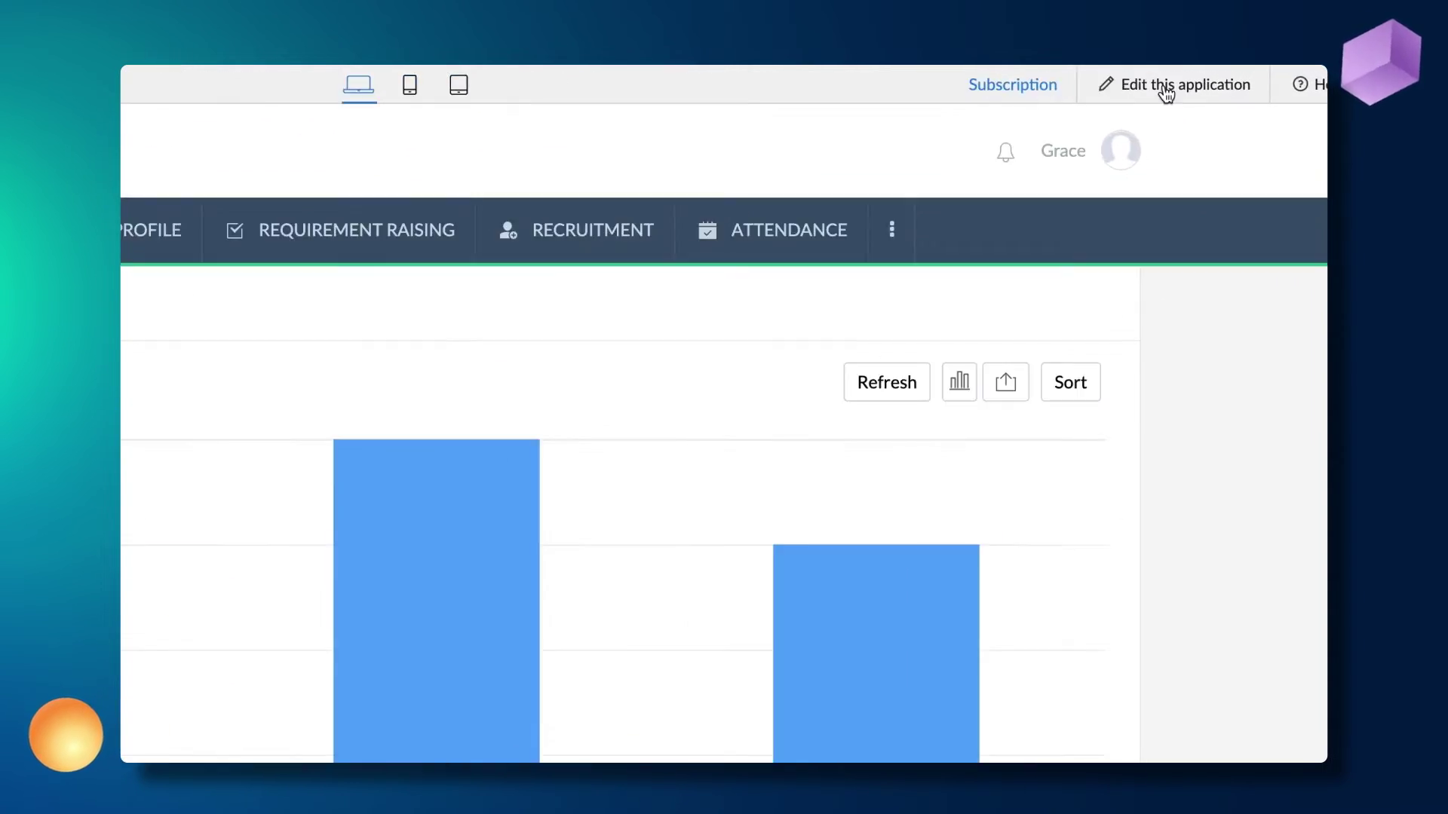
{"action": "left_click", "coordinate": [1210, 75]}
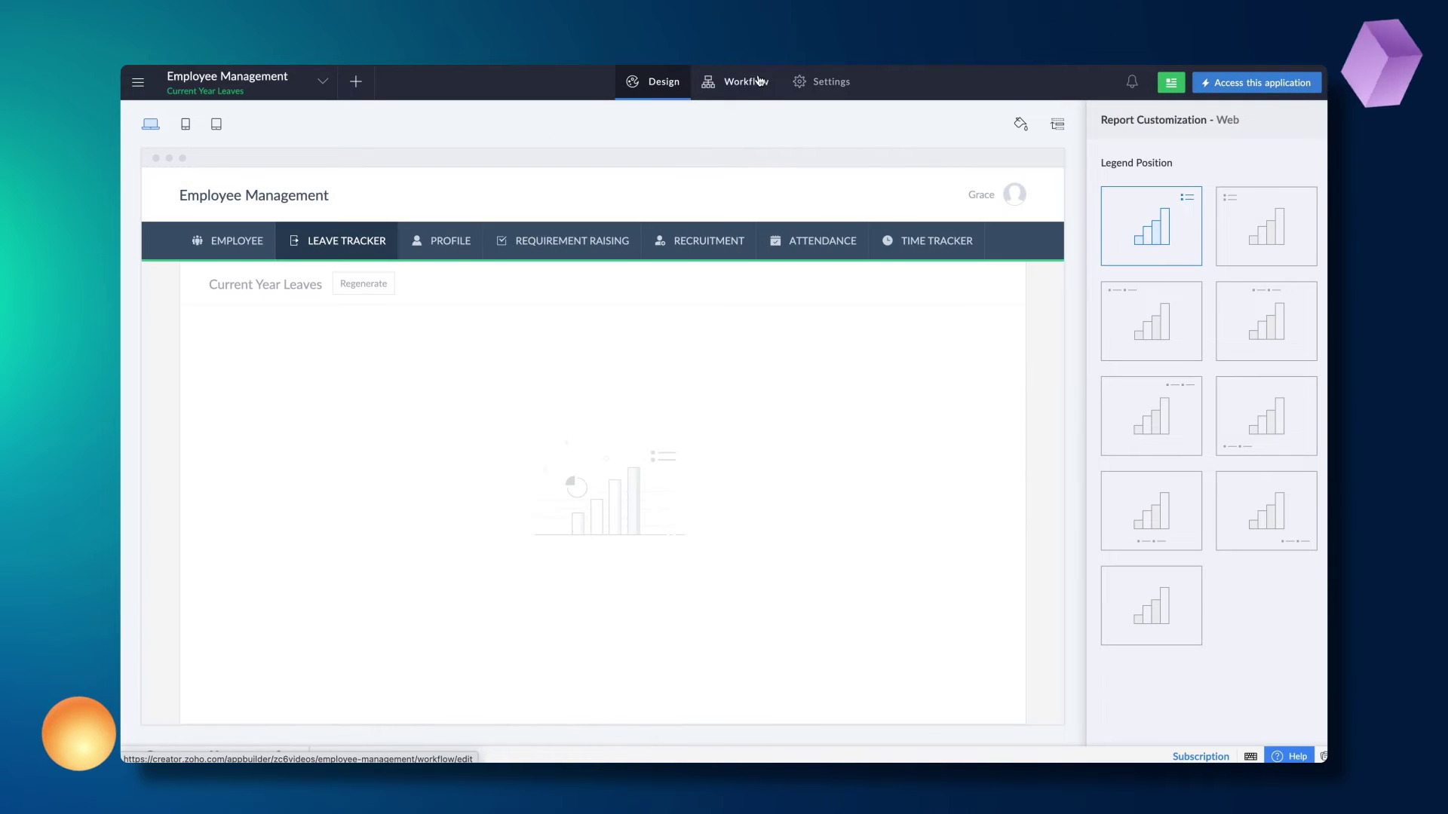
Step: Create the 'Redirect to url' workflow on Apply Leave, triggered on successful submission of created or edited records
{"action": "left_click", "coordinate": [756, 83]}
{"action": "left_click", "coordinate": [1203, 156]}
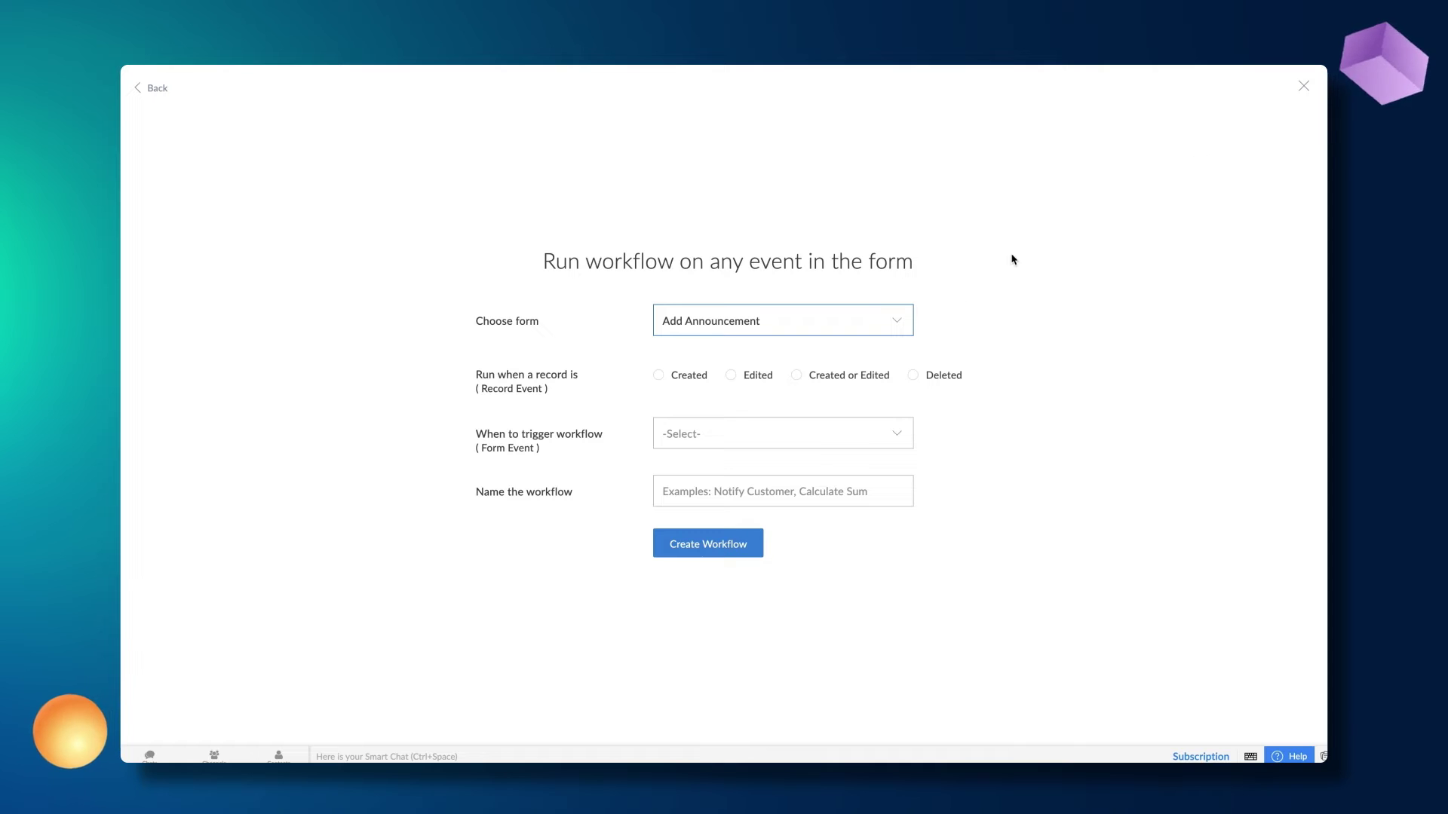
{"action": "left_click", "coordinate": [884, 328]}
{"action": "scroll", "coordinate": [856, 430], "scroll_direction": "down", "scroll_amount": 2}
{"action": "scroll", "coordinate": [849, 472], "scroll_direction": "down", "scroll_amount": 1}
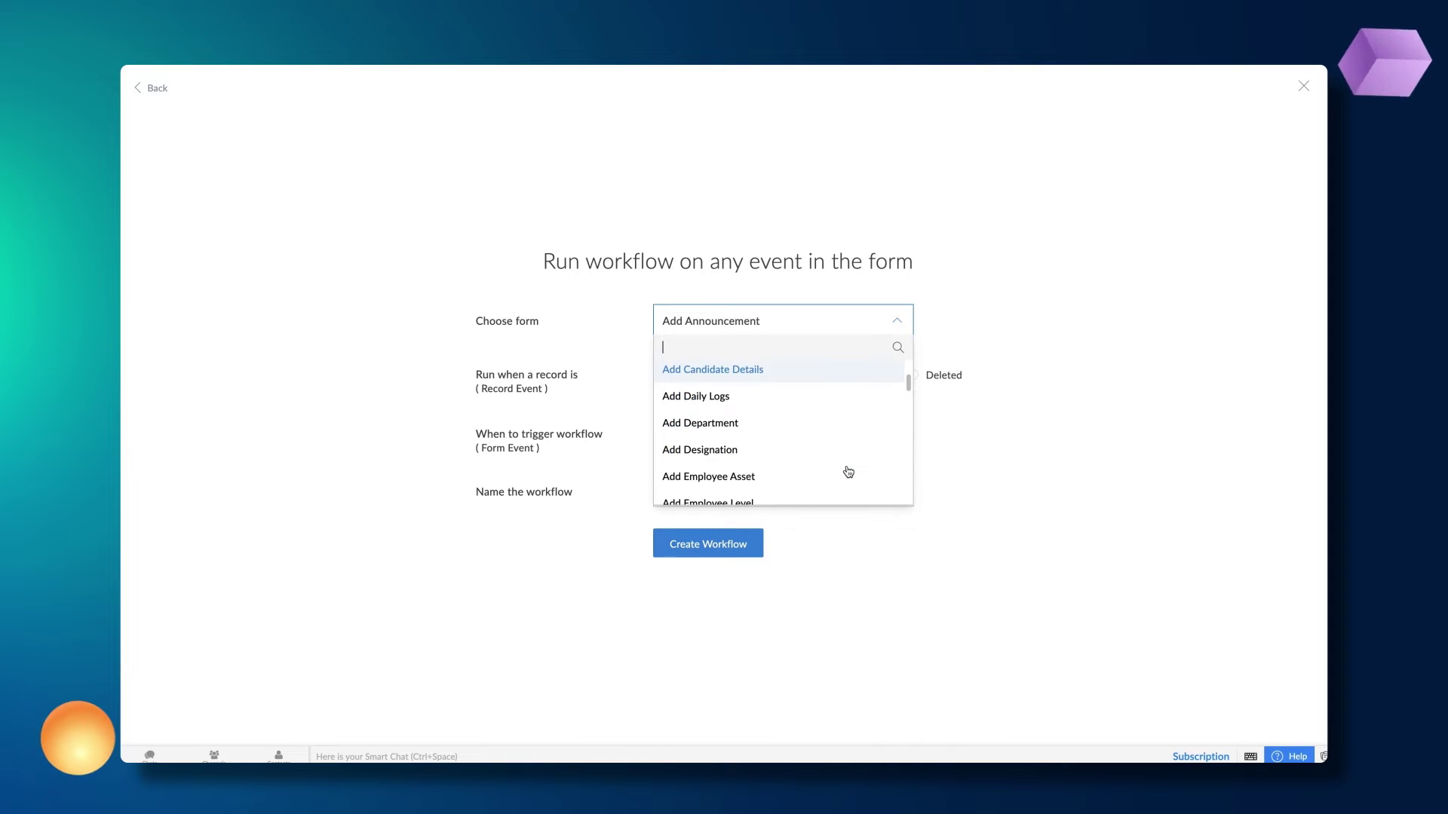
{"action": "scroll", "coordinate": [848, 472], "scroll_direction": "down", "scroll_amount": 2}
{"action": "scroll", "coordinate": [846, 472], "scroll_direction": "down", "scroll_amount": 3}
{"action": "scroll", "coordinate": [843, 472], "scroll_direction": "down", "scroll_amount": 3}
{"action": "scroll", "coordinate": [842, 473], "scroll_direction": "down", "scroll_amount": 3}
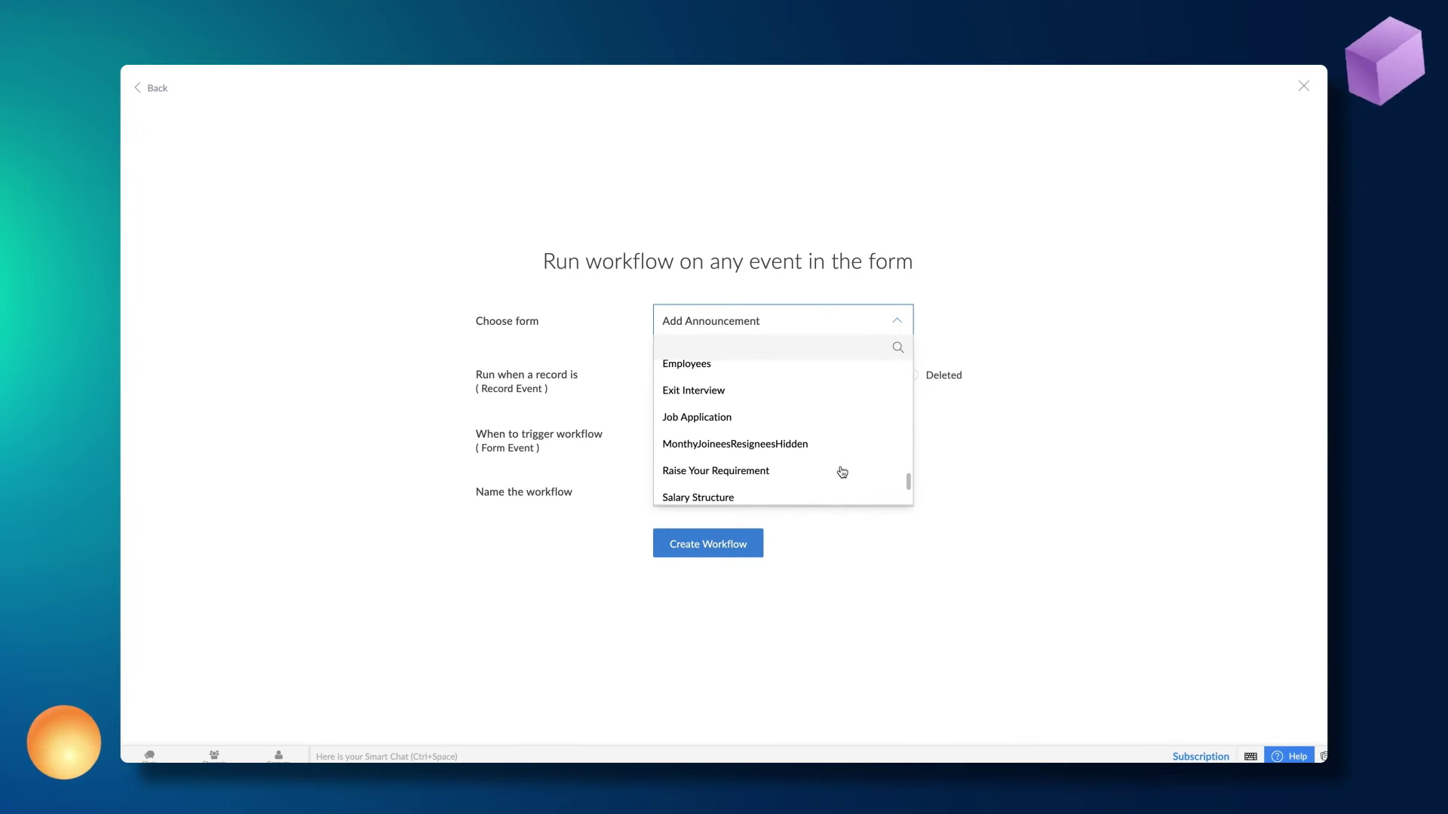
{"action": "scroll", "coordinate": [837, 472], "scroll_direction": "up", "scroll_amount": 4}
{"action": "left_click", "coordinate": [855, 386]}
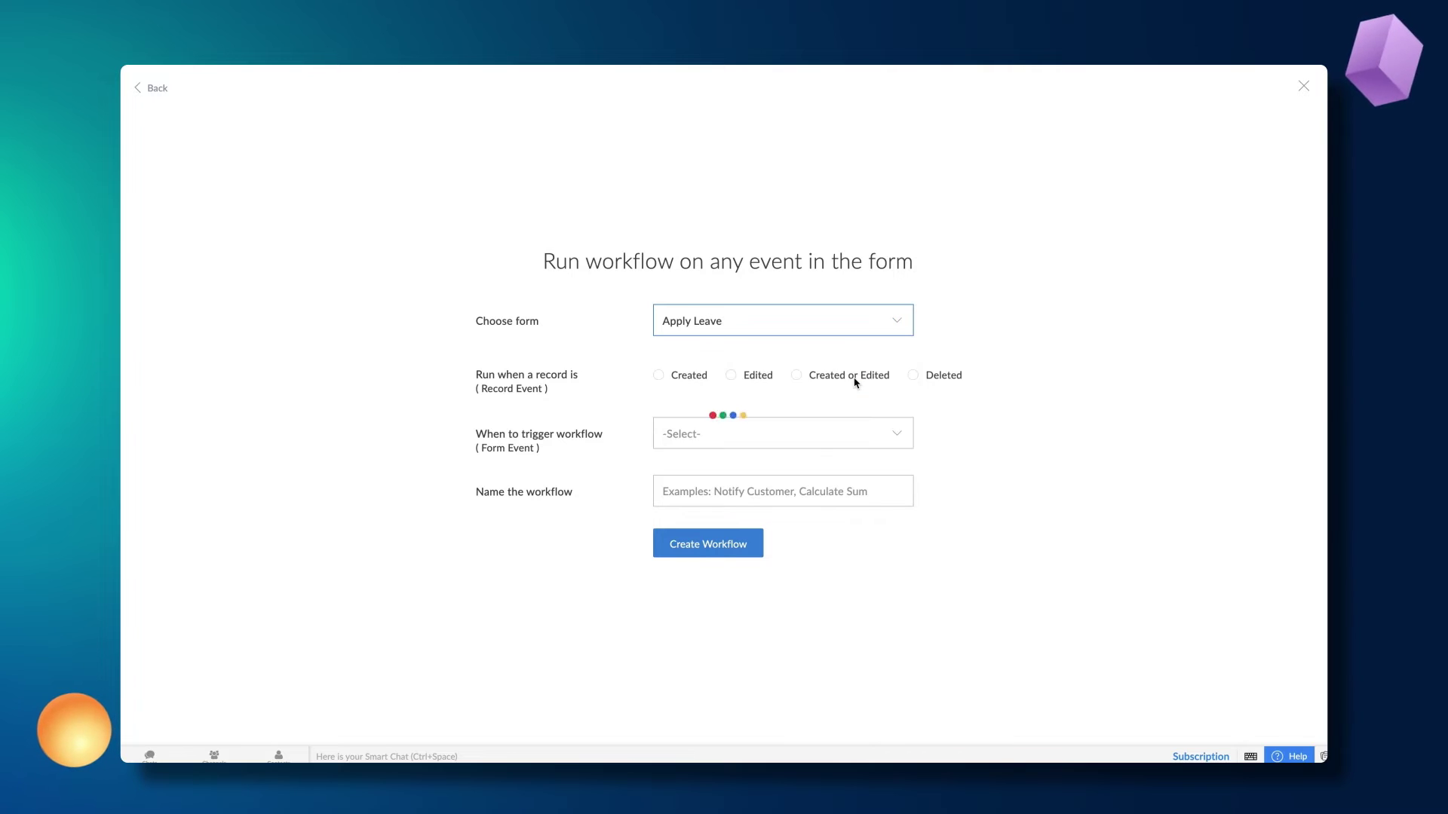
{"action": "left_click", "coordinate": [798, 378]}
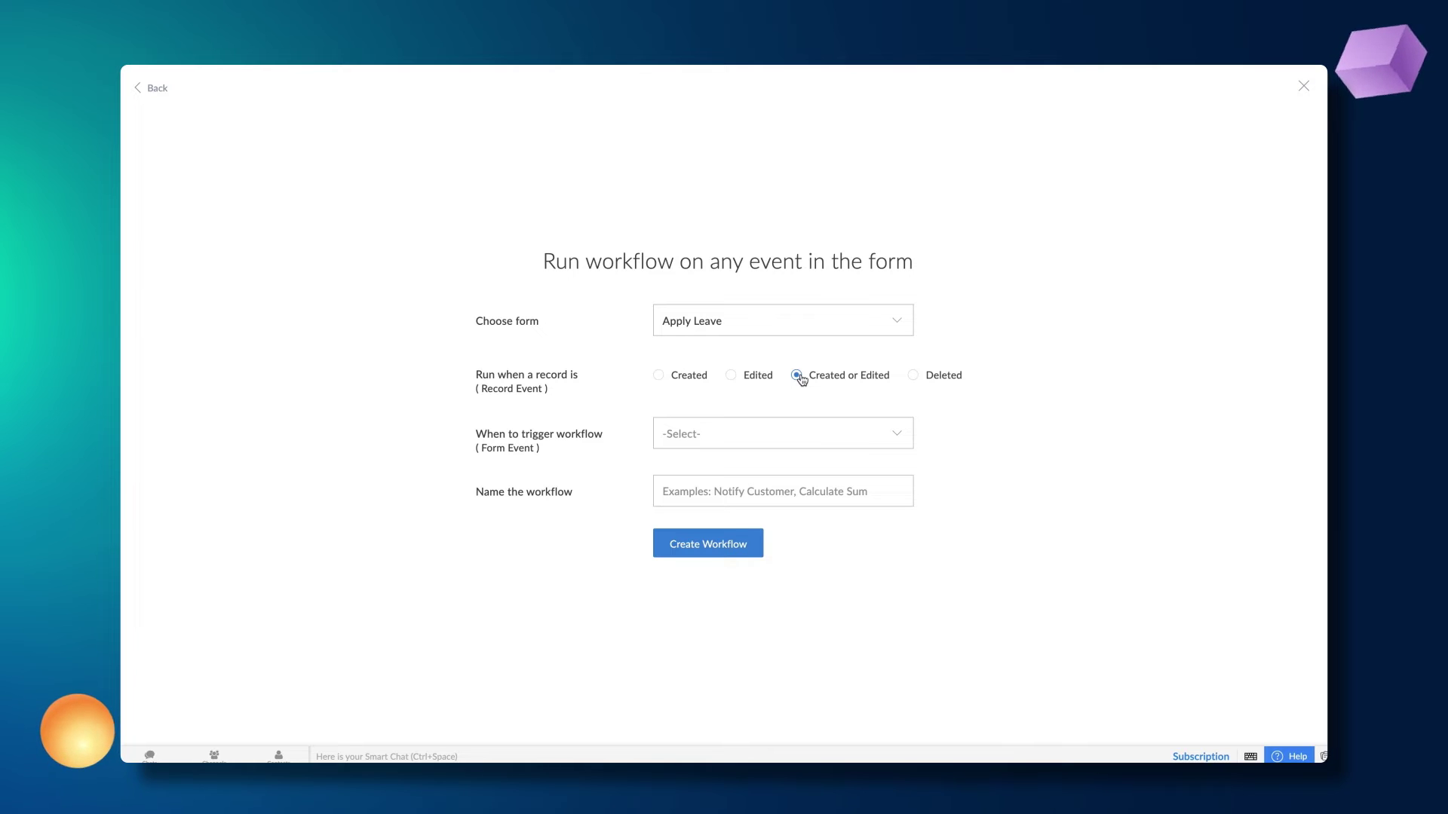
{"action": "left_click", "coordinate": [800, 434]}
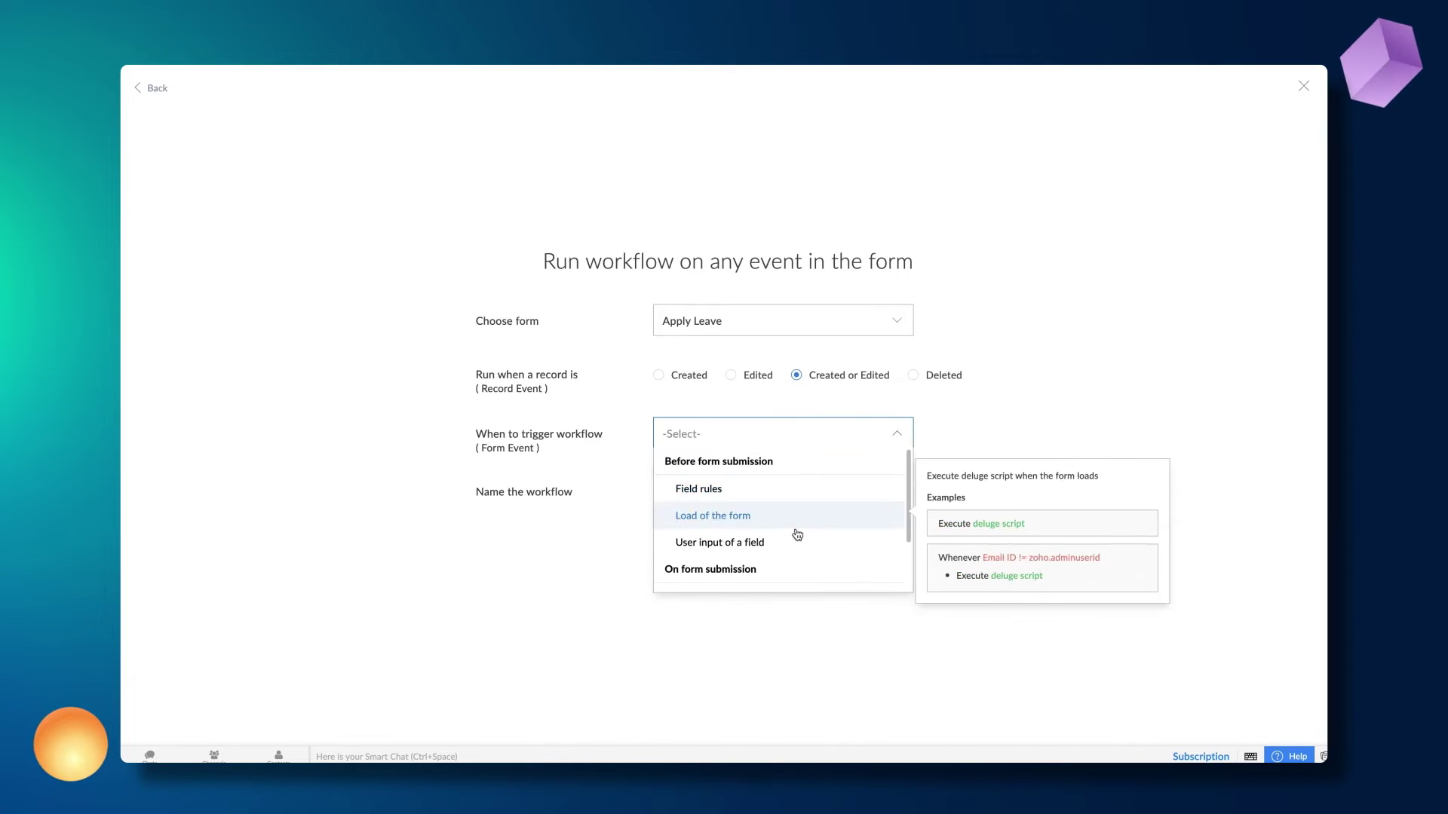
{"action": "scroll", "coordinate": [794, 533], "scroll_direction": "down", "scroll_amount": 1}
{"action": "scroll", "coordinate": [797, 535], "scroll_direction": "down", "scroll_amount": 1}
{"action": "left_click", "coordinate": [793, 580]}
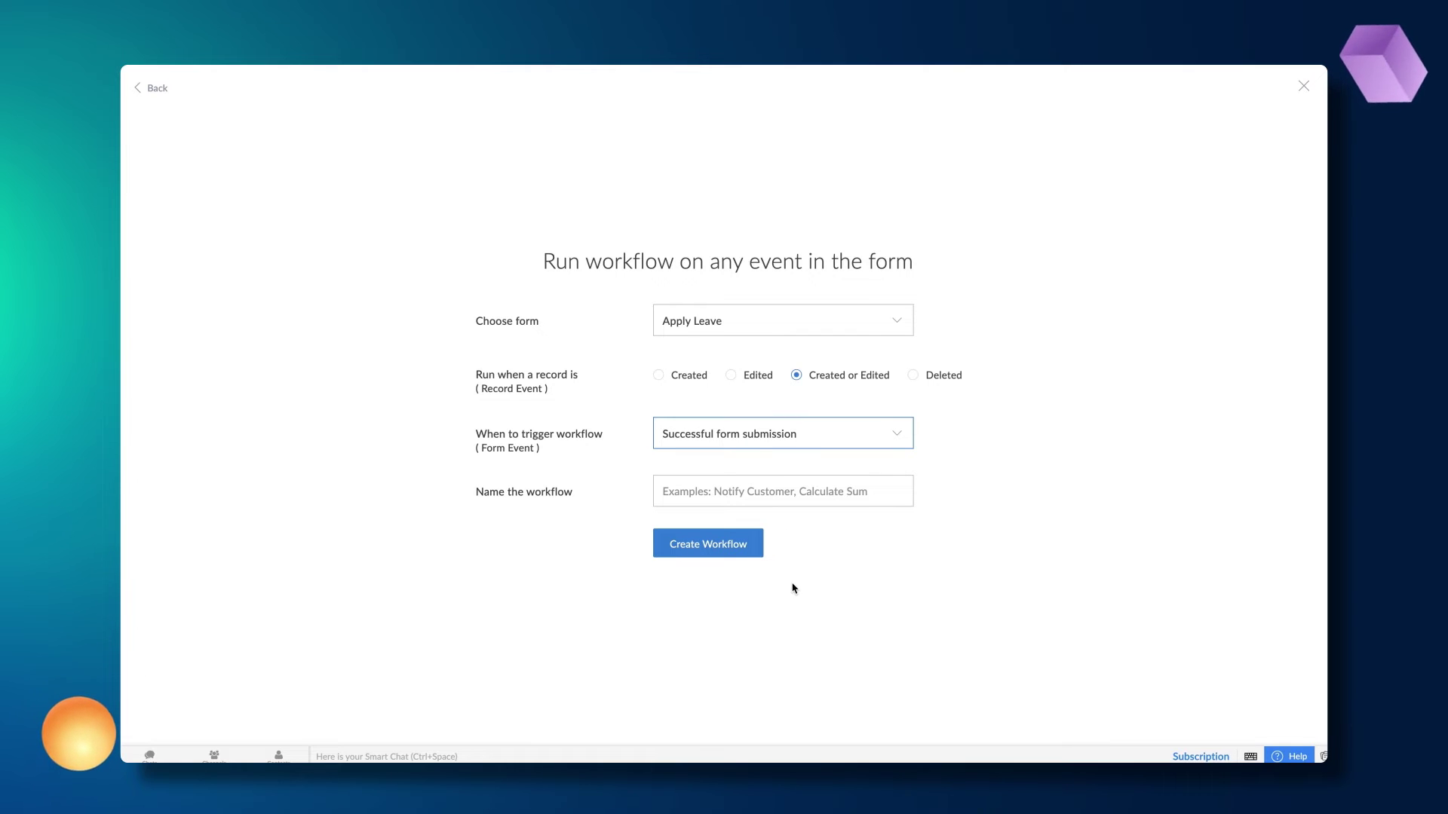
{"action": "left_click", "coordinate": [792, 494]}
{"action": "type", "text": "Redi"}
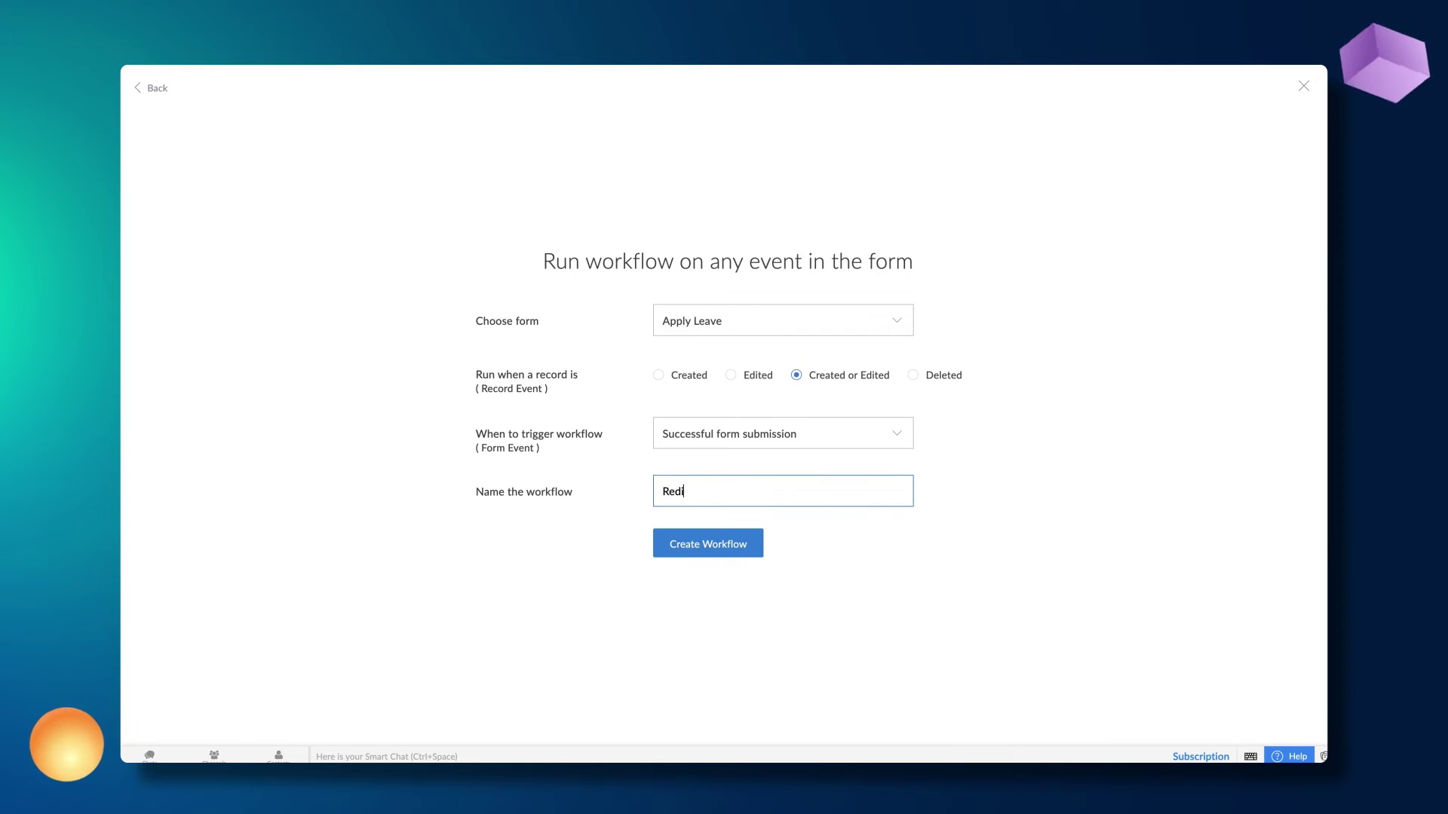
{"action": "type", "text": "rect to url"}
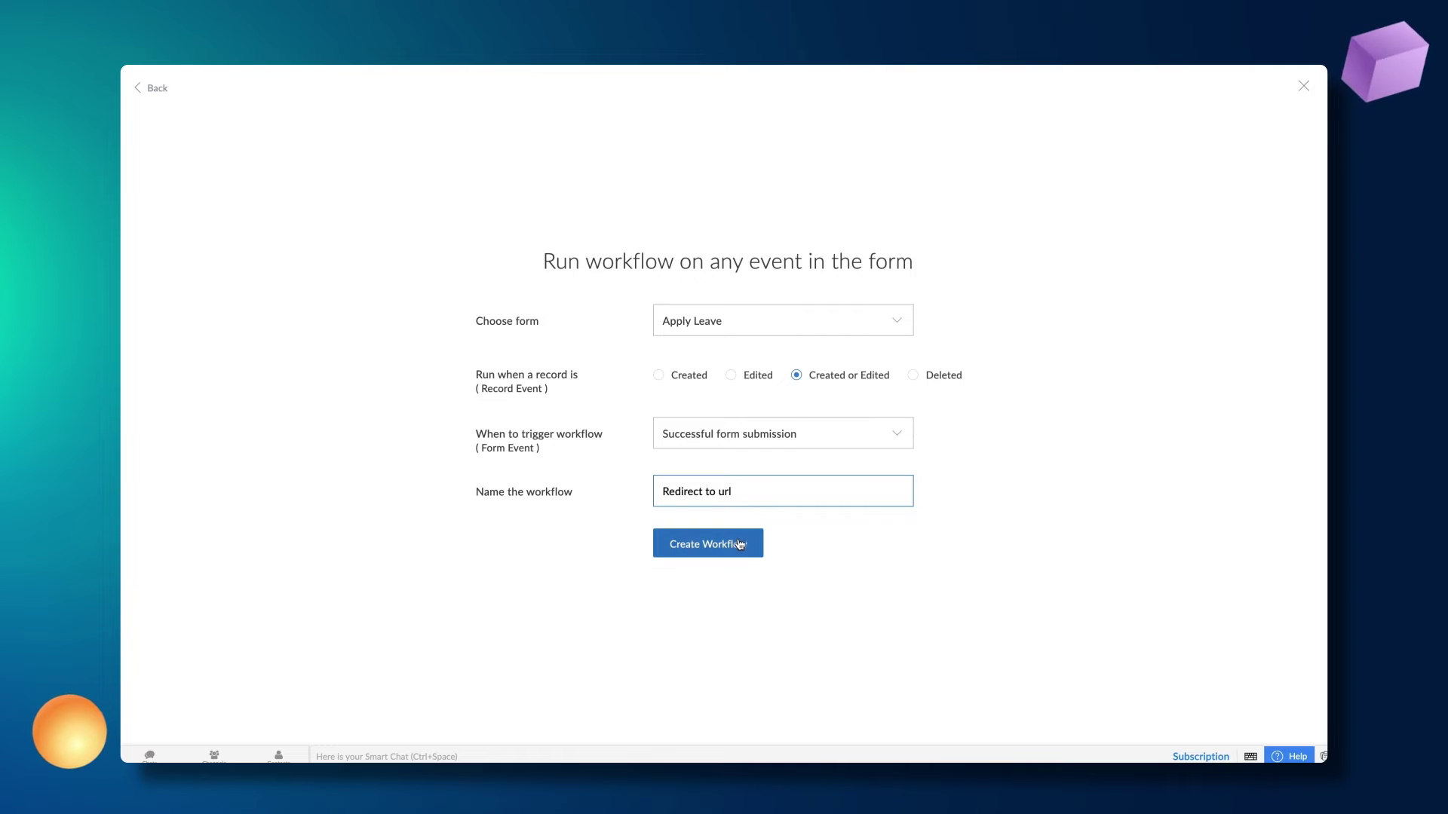
{"action": "left_click", "coordinate": [739, 545]}
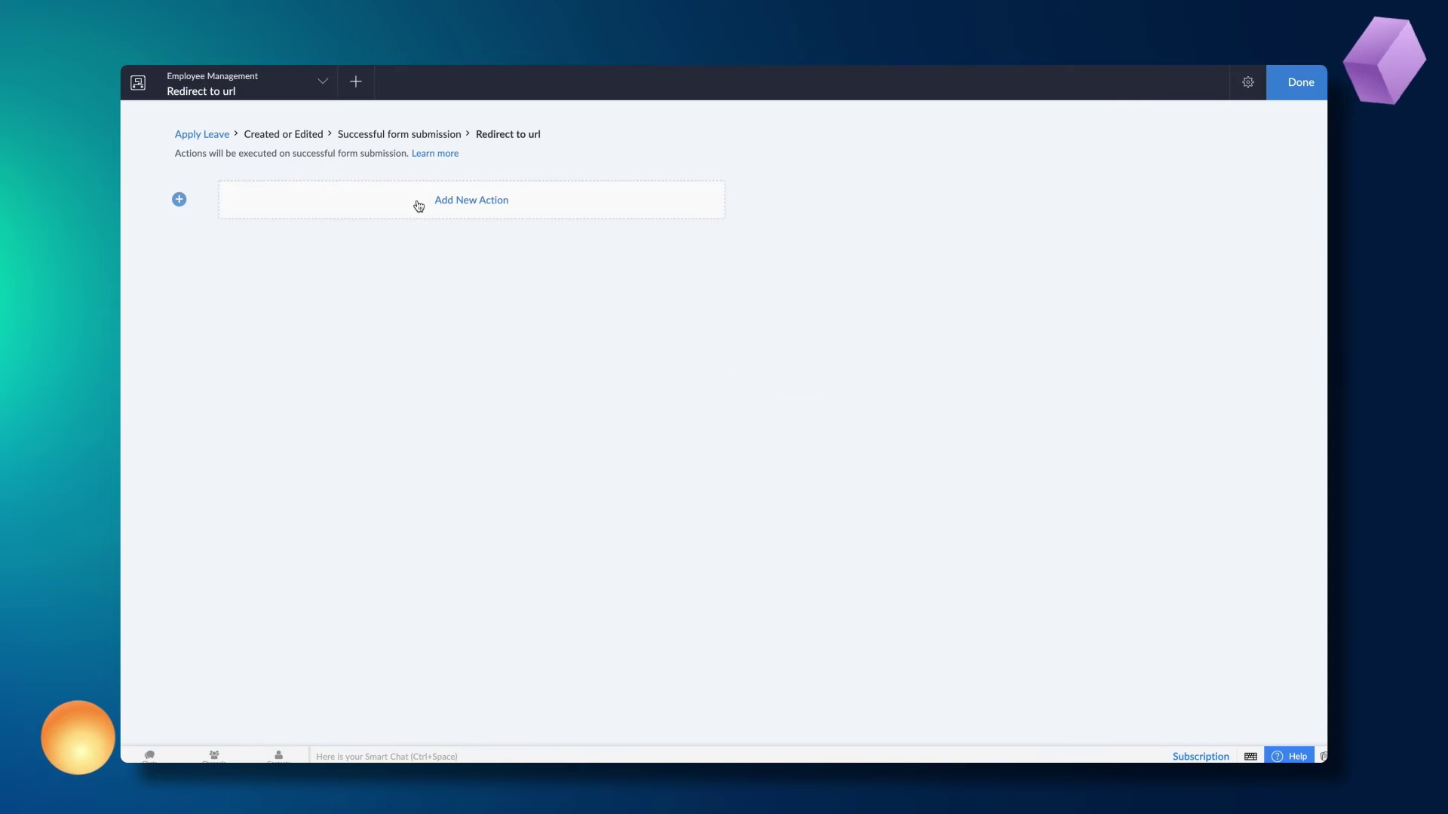
Step: Add a Redirect to URL action opening the Current Year Leaves report in the same window
{"action": "left_click", "coordinate": [423, 202]}
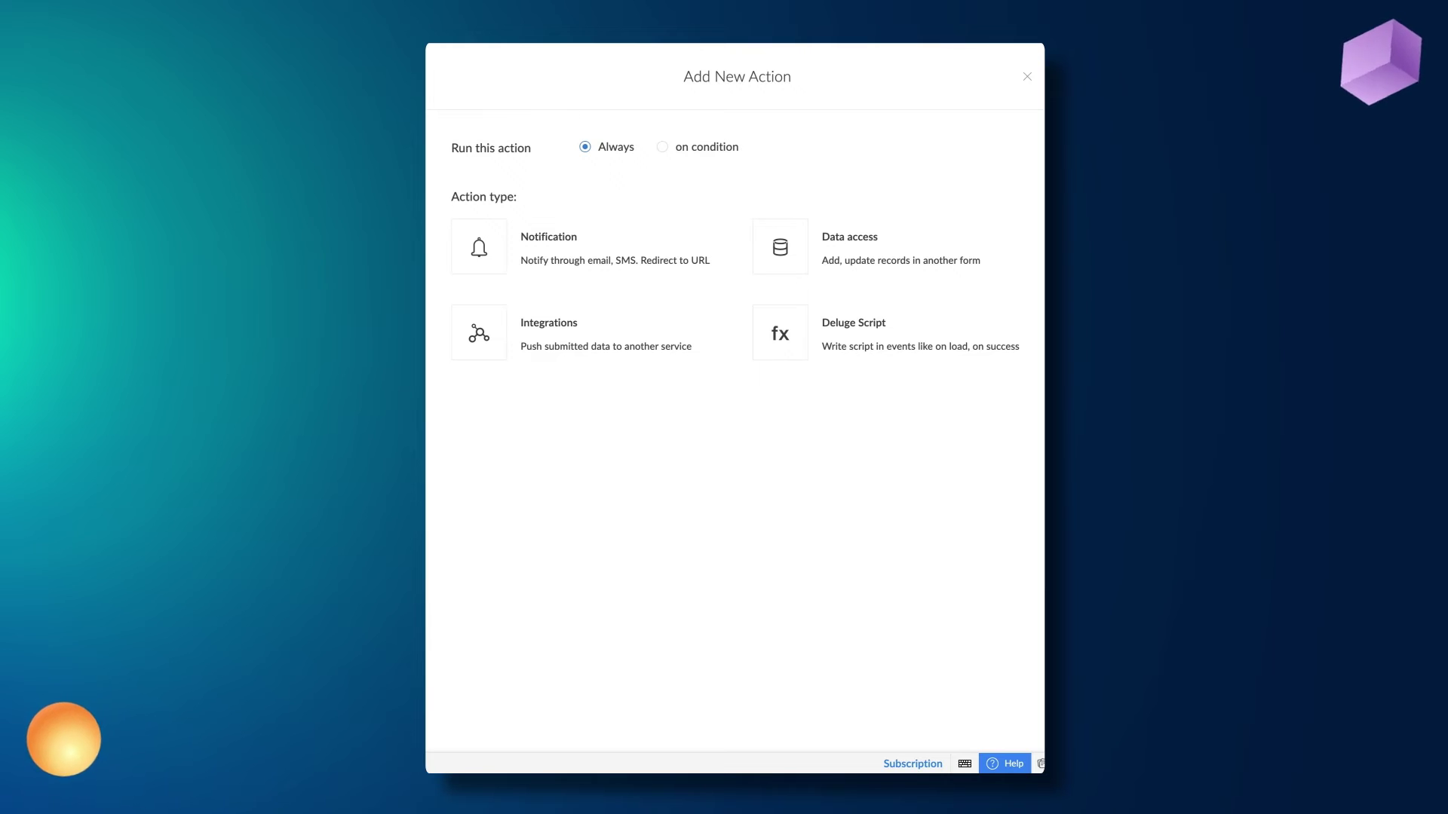
{"action": "left_click", "coordinate": [519, 260]}
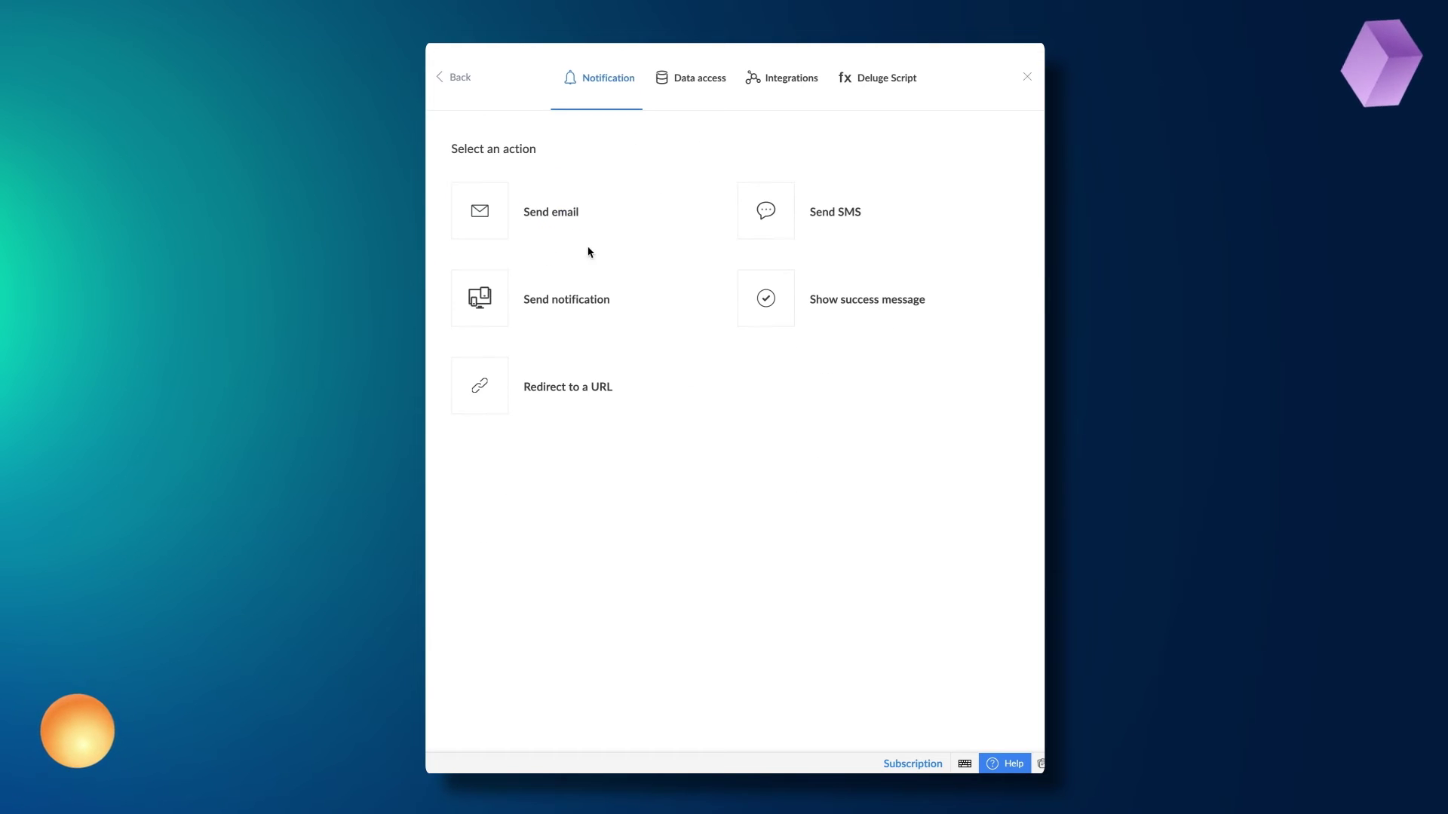
{"action": "left_click", "coordinate": [591, 392]}
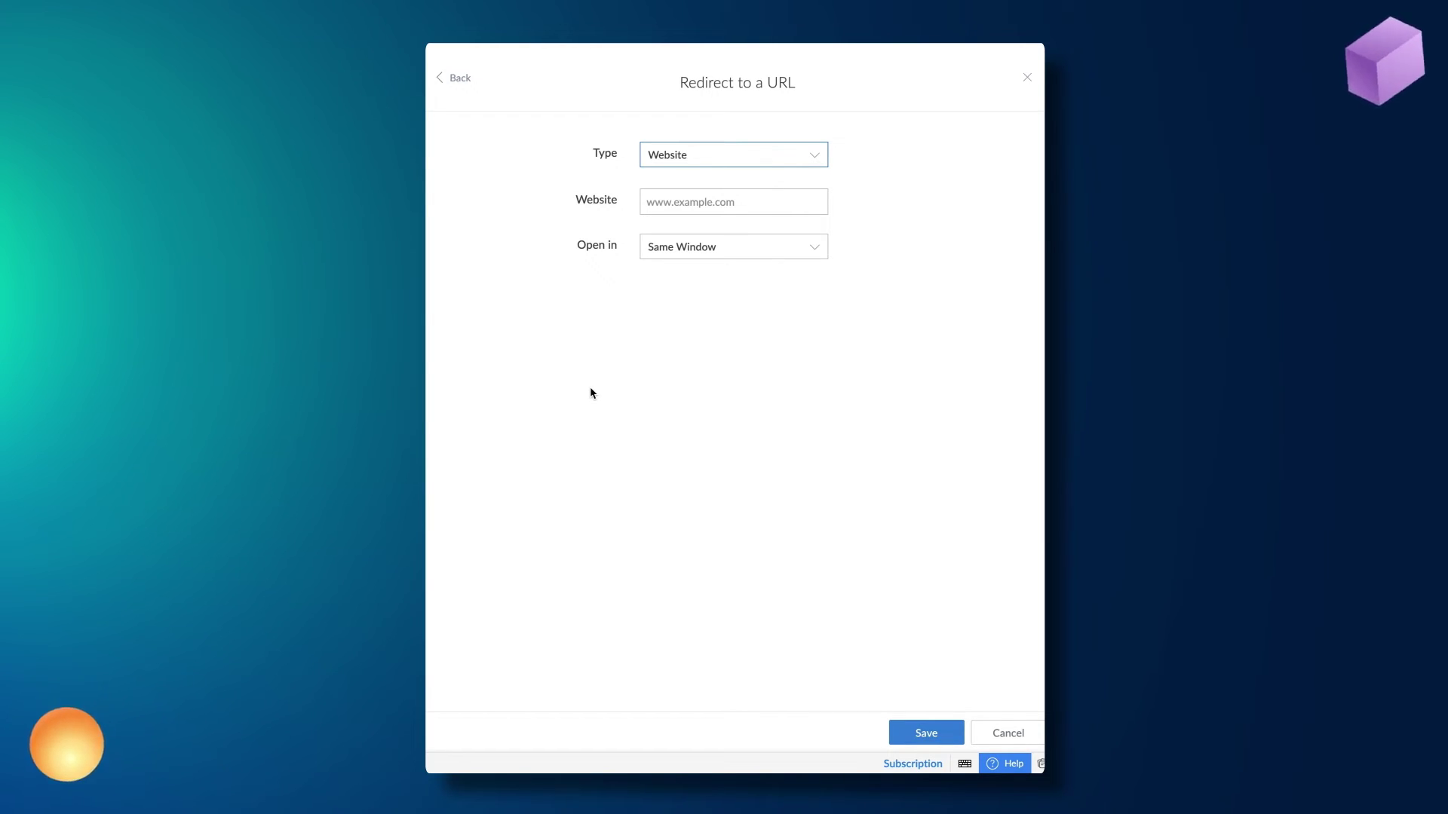
{"action": "left_click", "coordinate": [759, 161]}
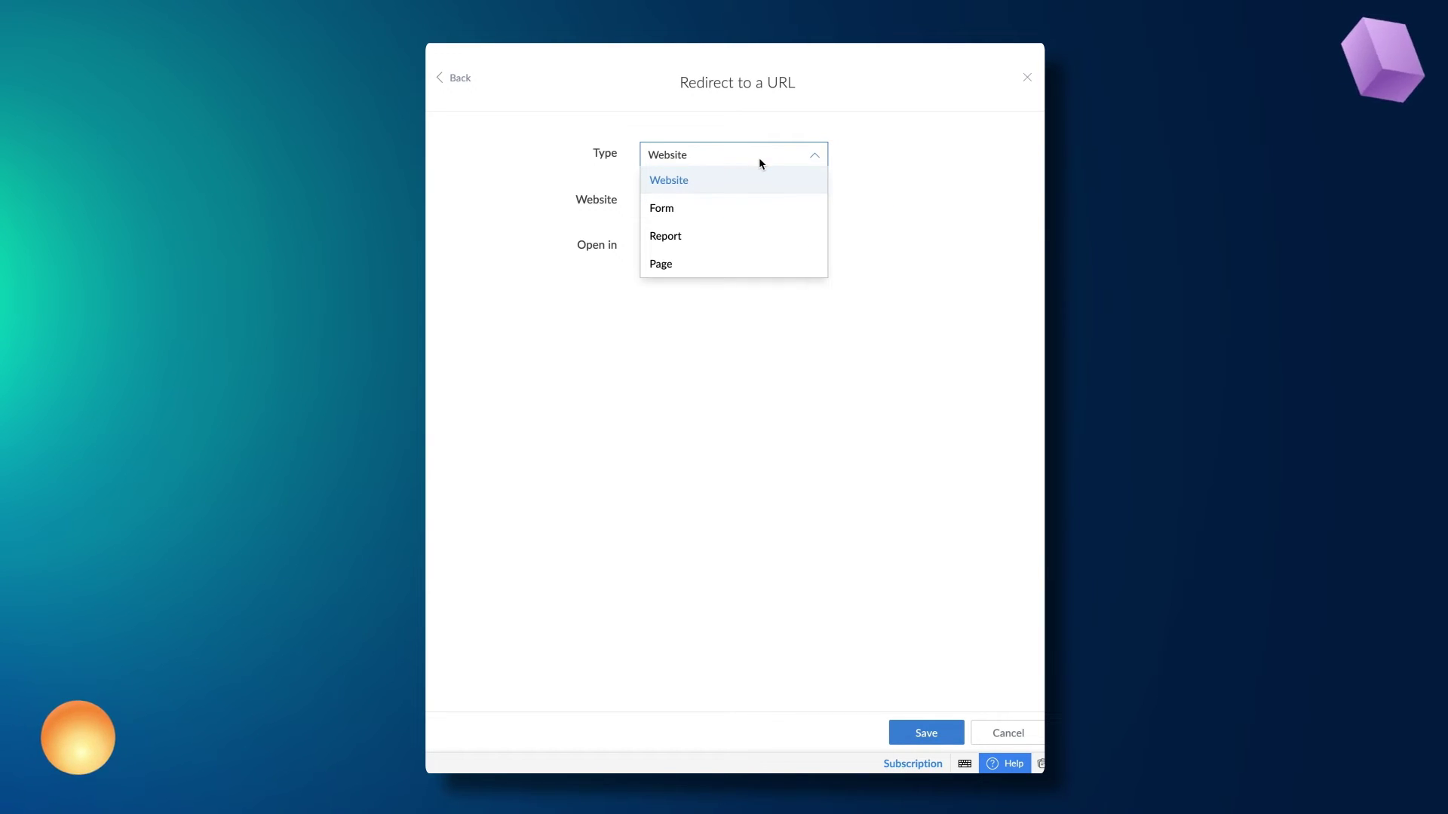
{"action": "left_click", "coordinate": [769, 242]}
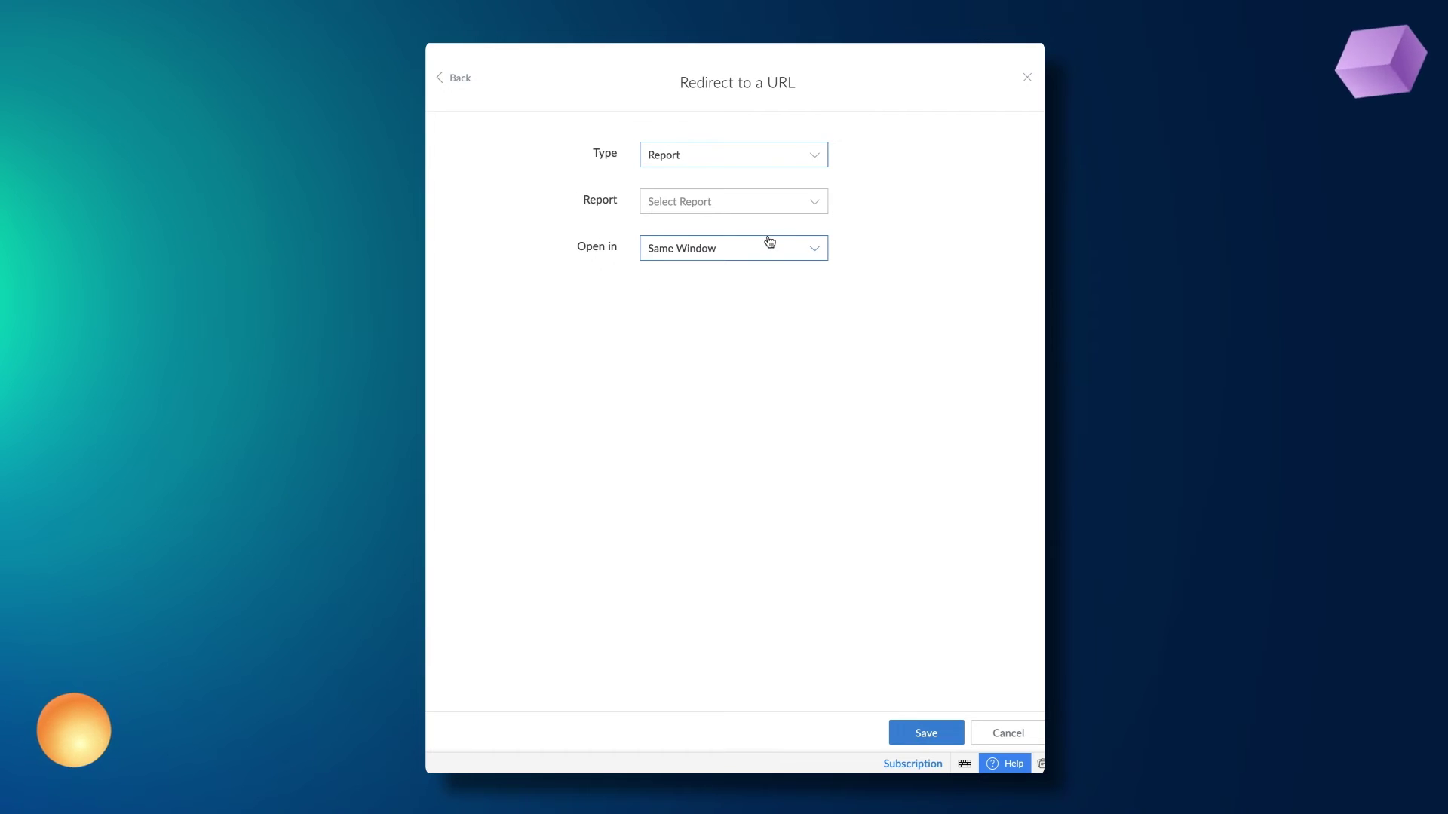
{"action": "left_click", "coordinate": [768, 205]}
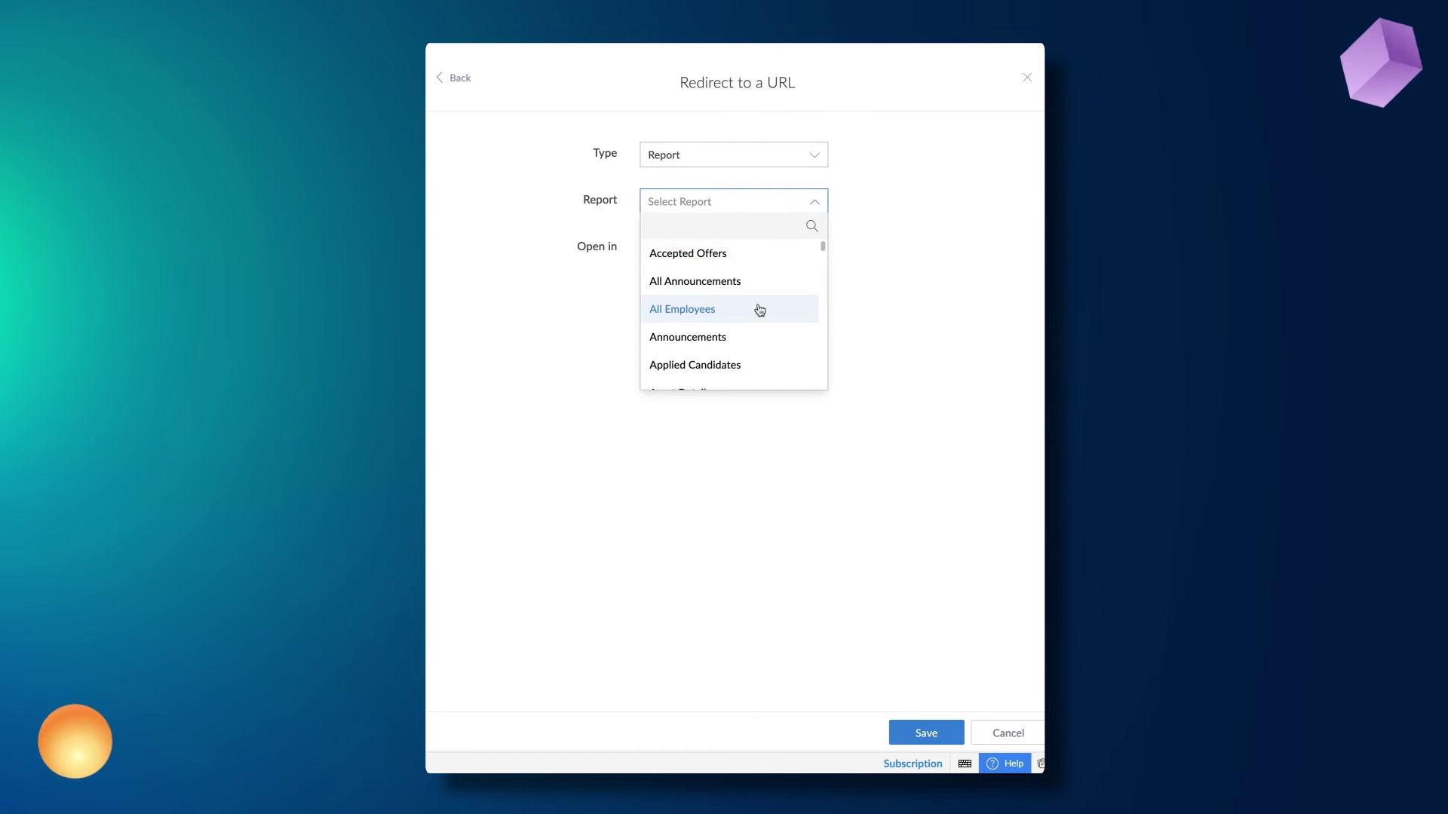
{"action": "scroll", "coordinate": [757, 310], "scroll_direction": "down", "scroll_amount": 3}
{"action": "scroll", "coordinate": [756, 310], "scroll_direction": "down", "scroll_amount": 1}
{"action": "scroll", "coordinate": [757, 310], "scroll_direction": "down", "scroll_amount": 2}
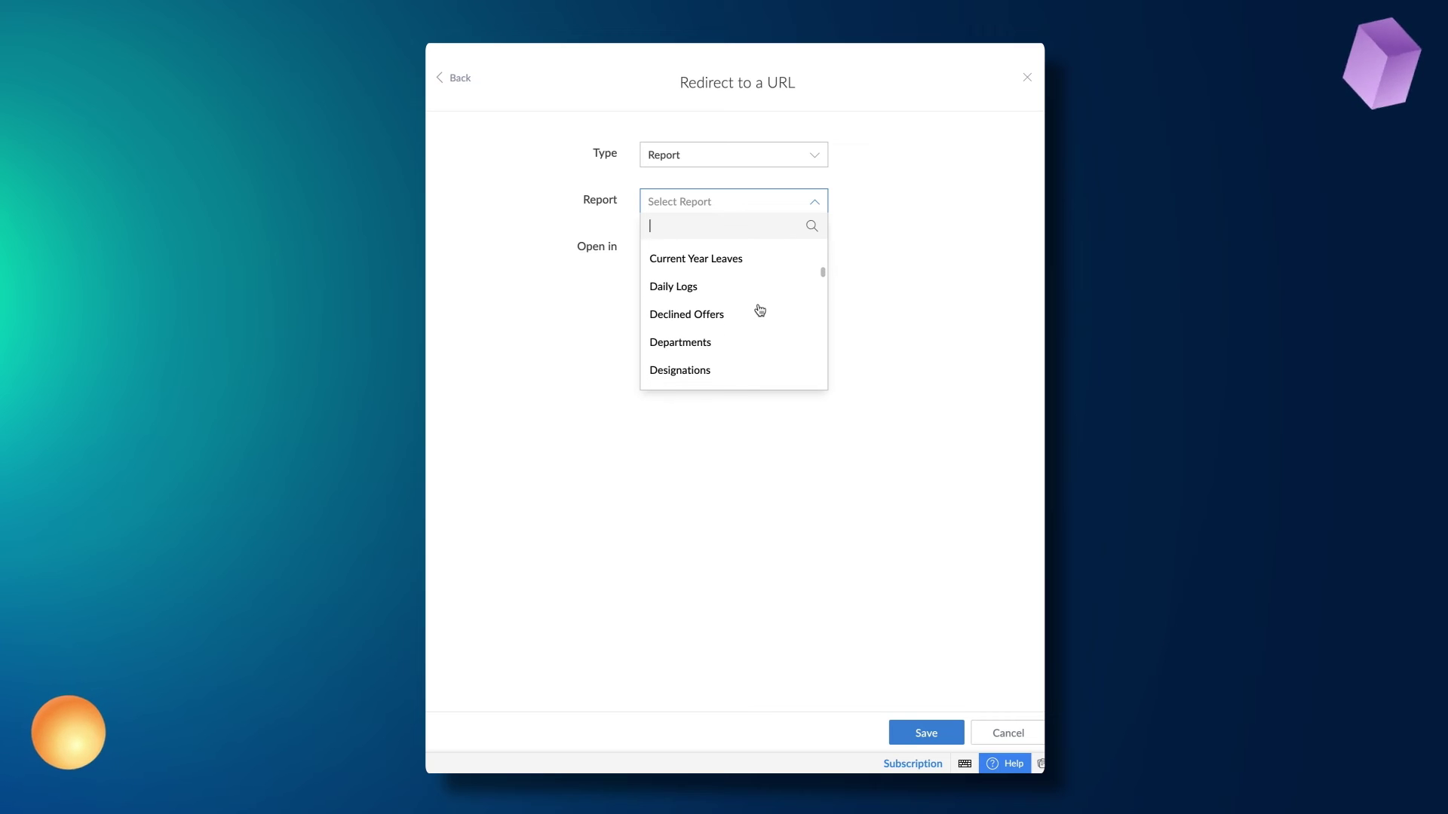
{"action": "left_click", "coordinate": [761, 265]}
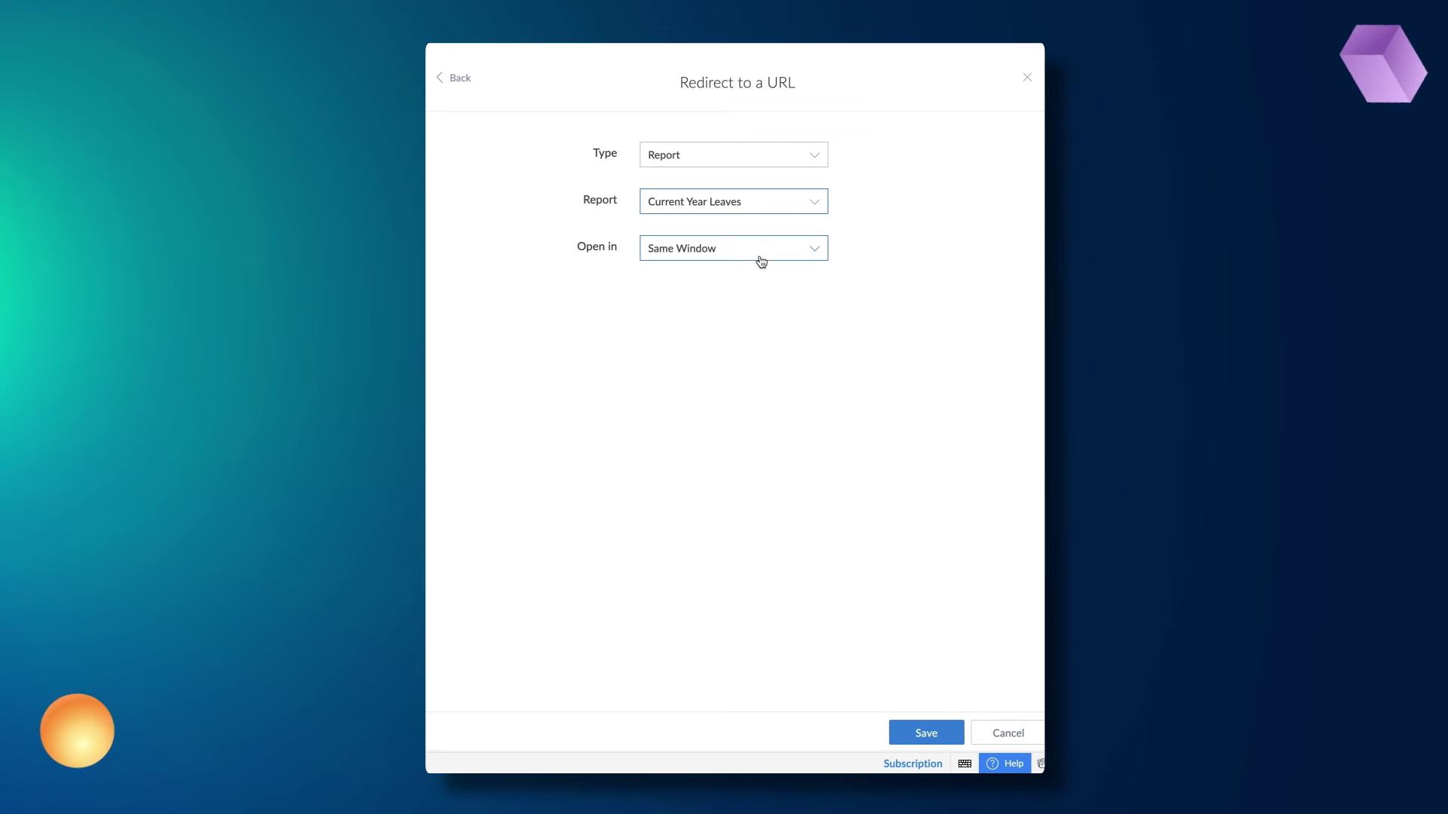
{"action": "left_click", "coordinate": [760, 245]}
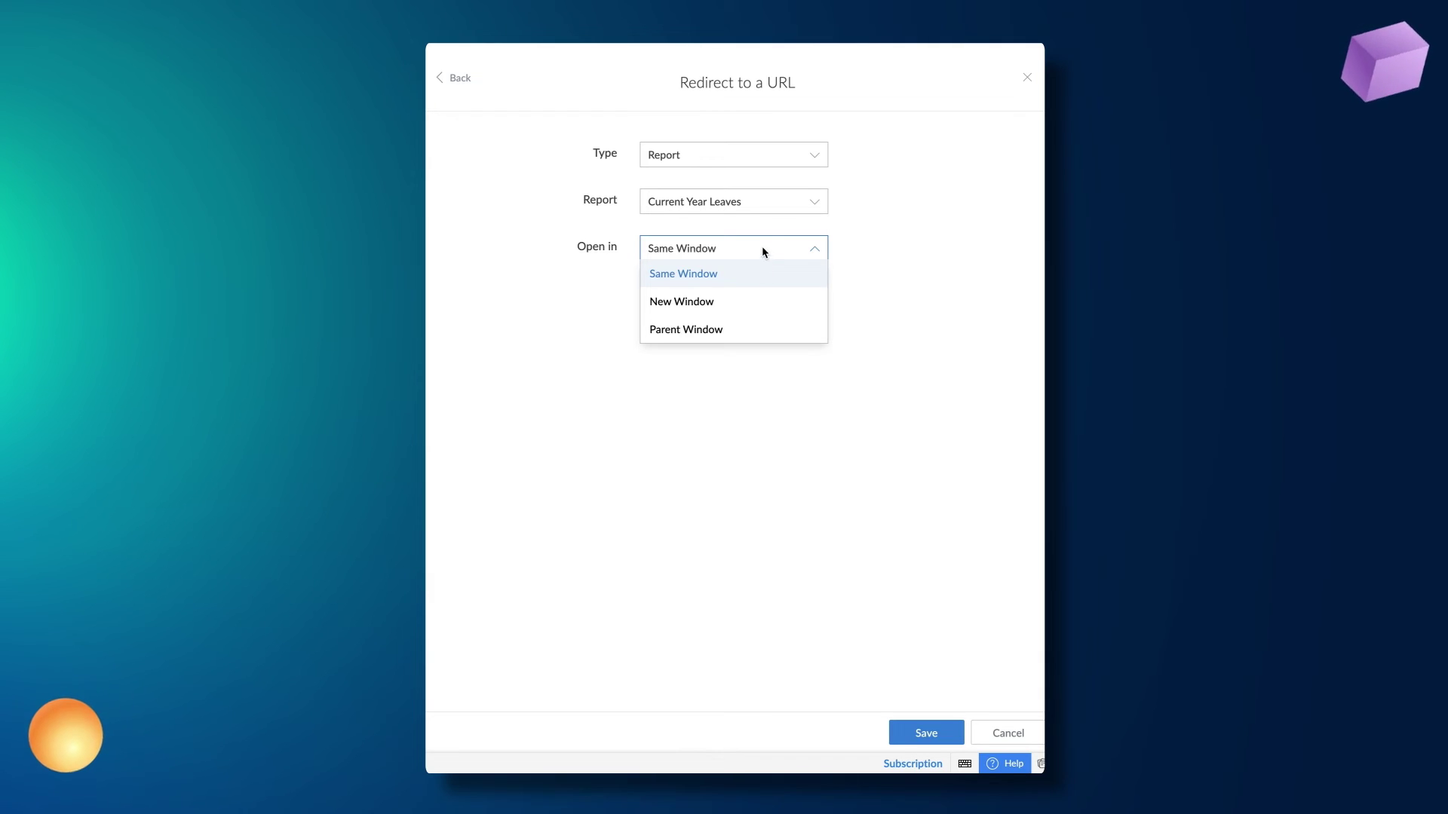
{"action": "left_click", "coordinate": [761, 248]}
{"action": "left_click", "coordinate": [926, 733]}
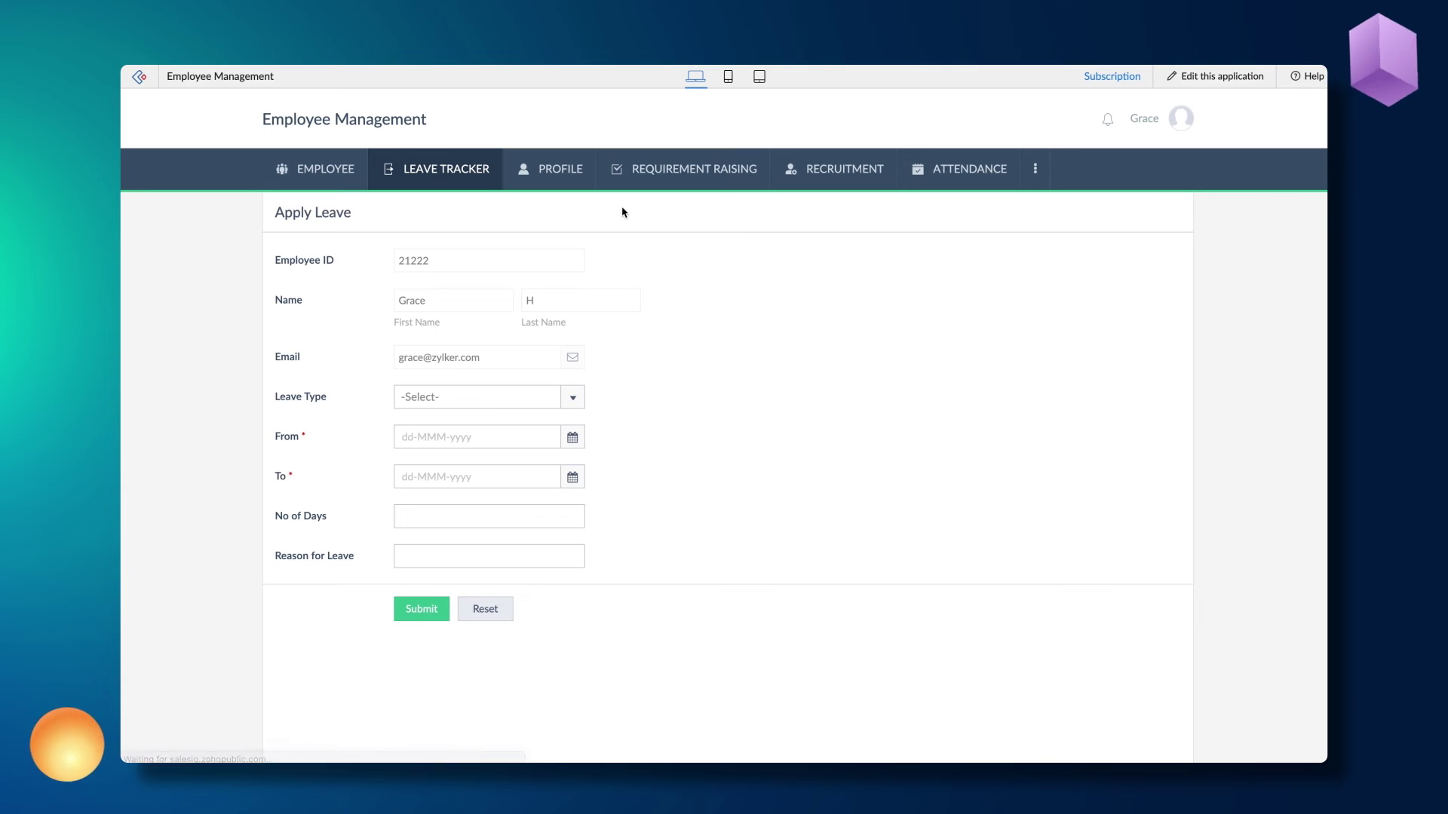
Step: Submit a 1-day Casual Leave request for 19-Dec-2022 with reason 'Wedding'
{"action": "left_click", "coordinate": [476, 396]}
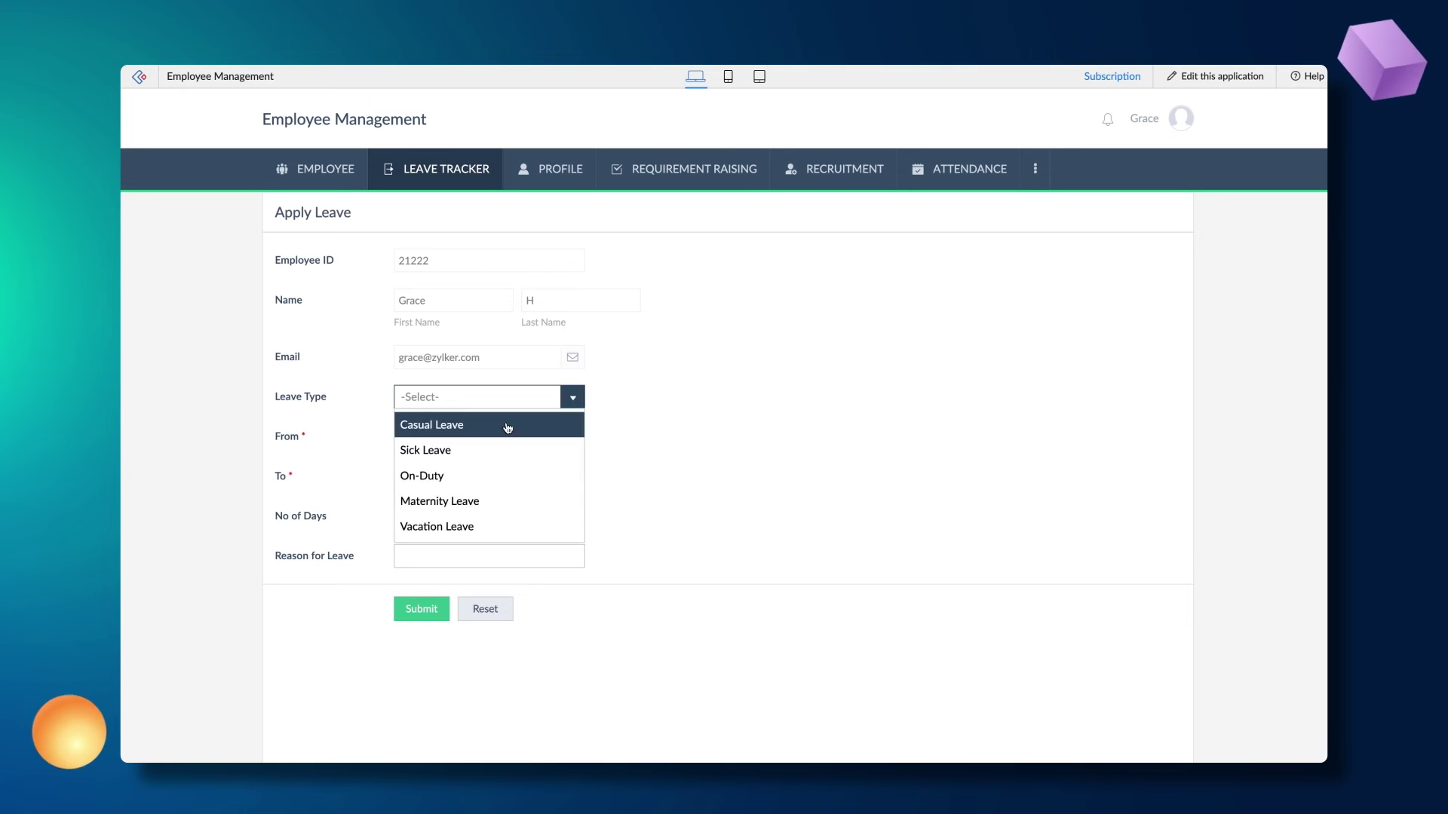
{"action": "left_click", "coordinate": [508, 423]}
{"action": "left_click", "coordinate": [475, 437]}
{"action": "left_click", "coordinate": [443, 608]}
{"action": "left_click", "coordinate": [442, 650]}
{"action": "left_click", "coordinate": [431, 559]}
{"action": "type", "text": "Wed"}
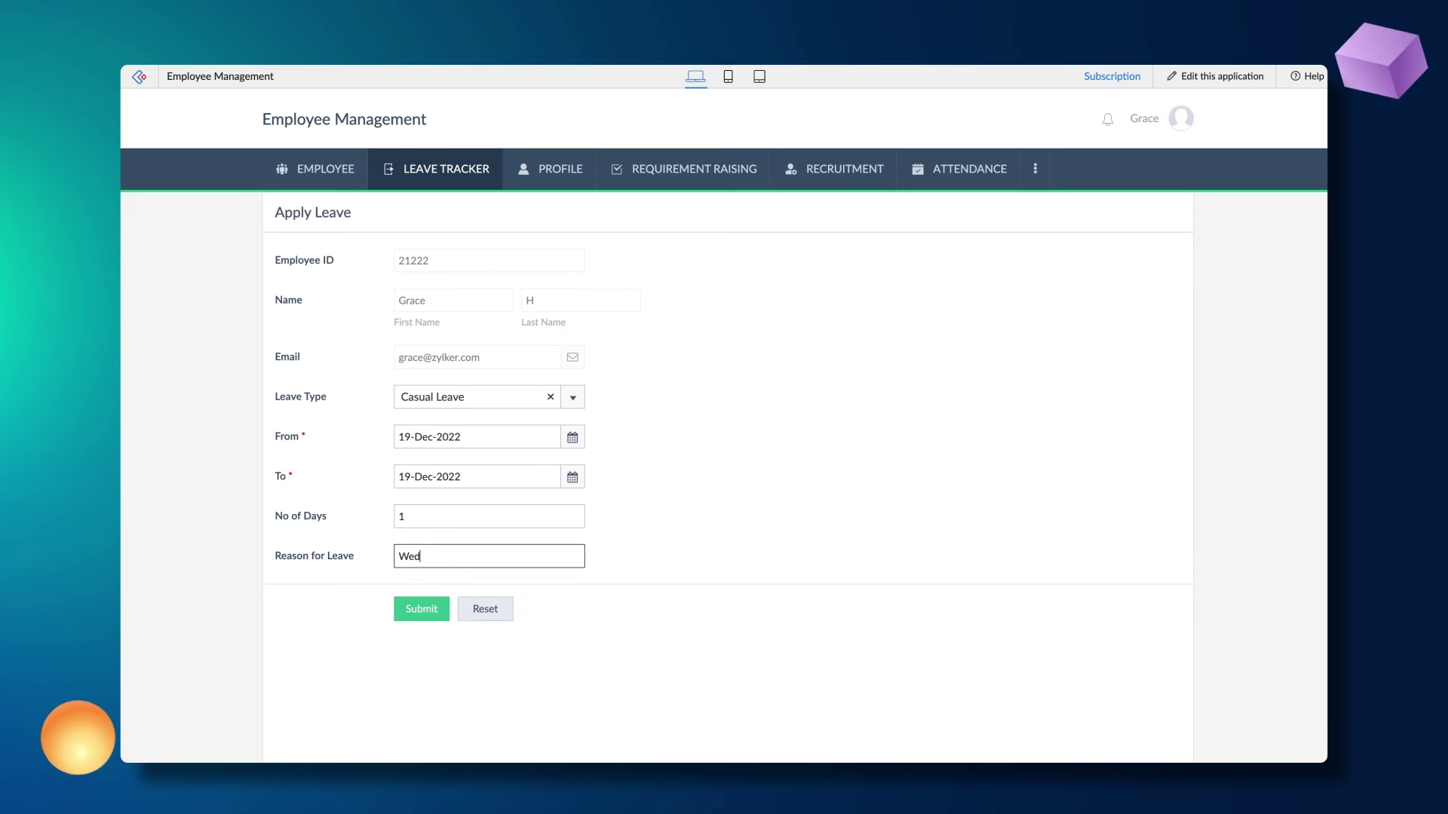
{"action": "type", "text": "ding"}
{"action": "left_click", "coordinate": [406, 609]}
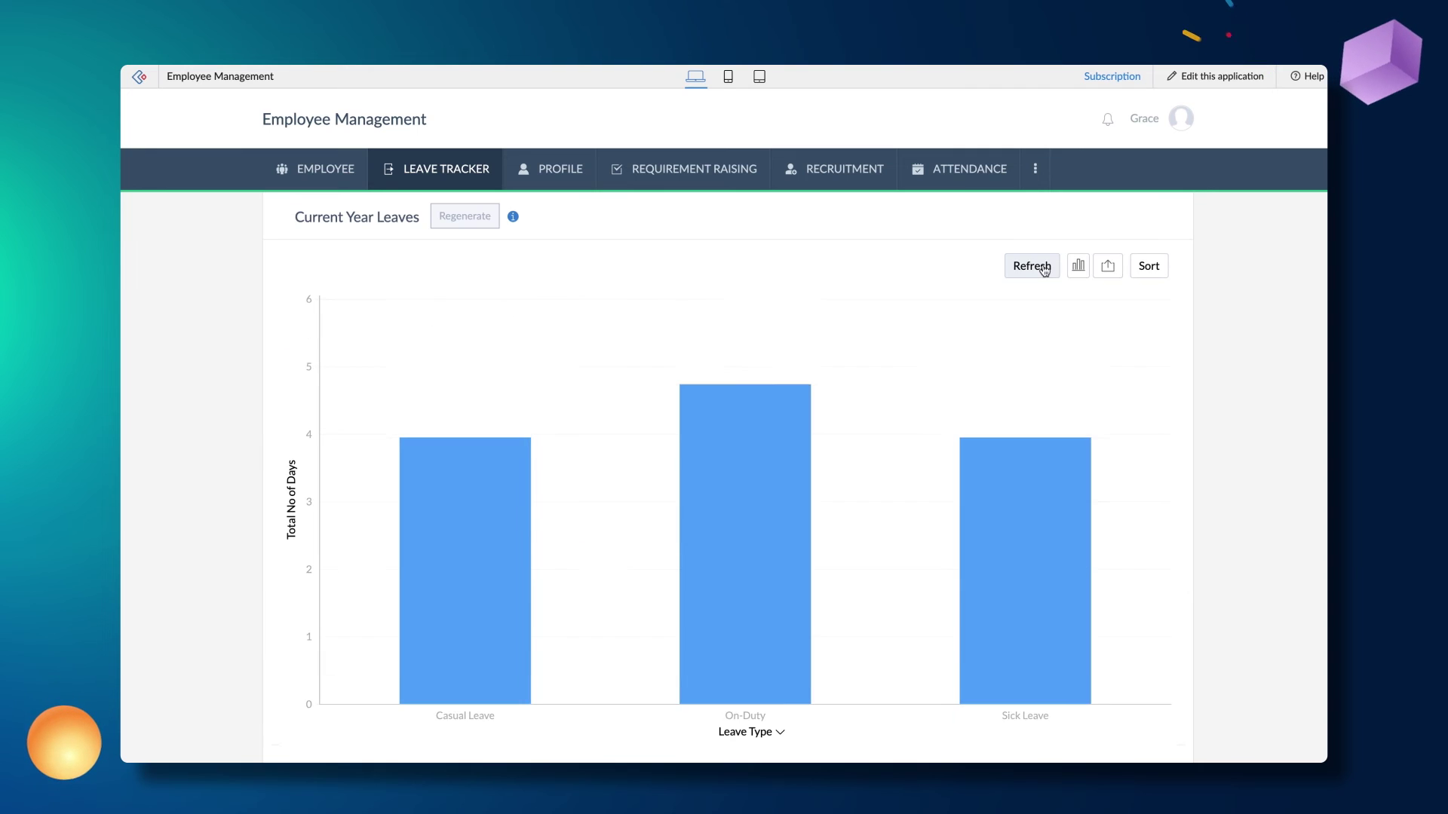